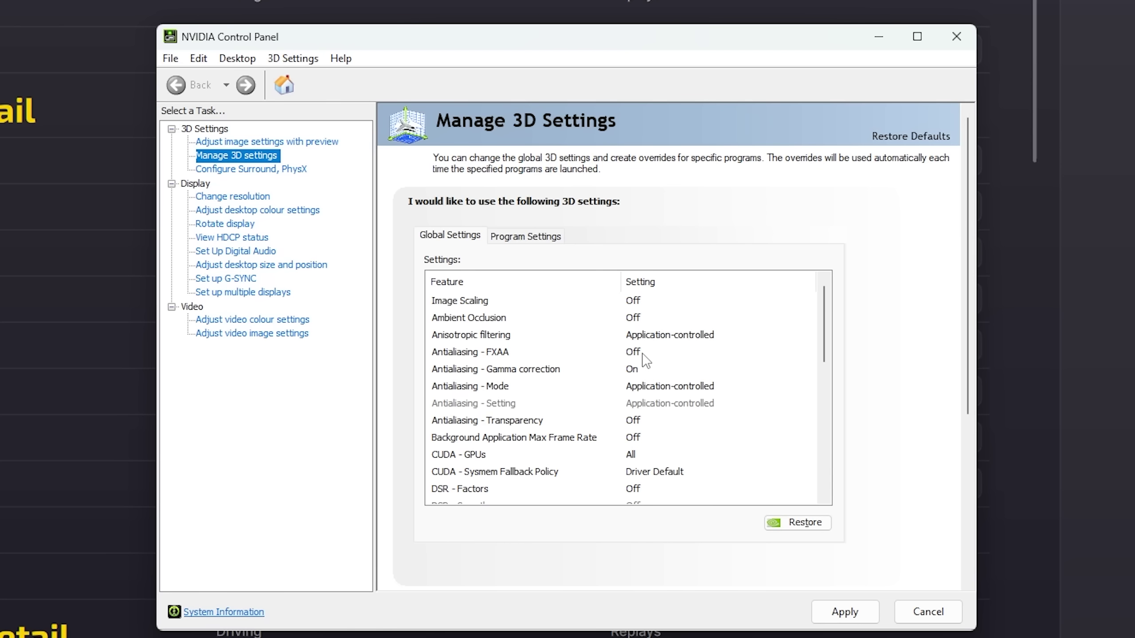
# Review the global 3D settings, from Image Scaling and antialiasing through Low Latency Mode, power management, texture filtering and Vertical sync
pyautogui.moveTo(825, 320); pyautogui.dragTo(825, 320)
pyautogui.scroll(-2, 642, 376)
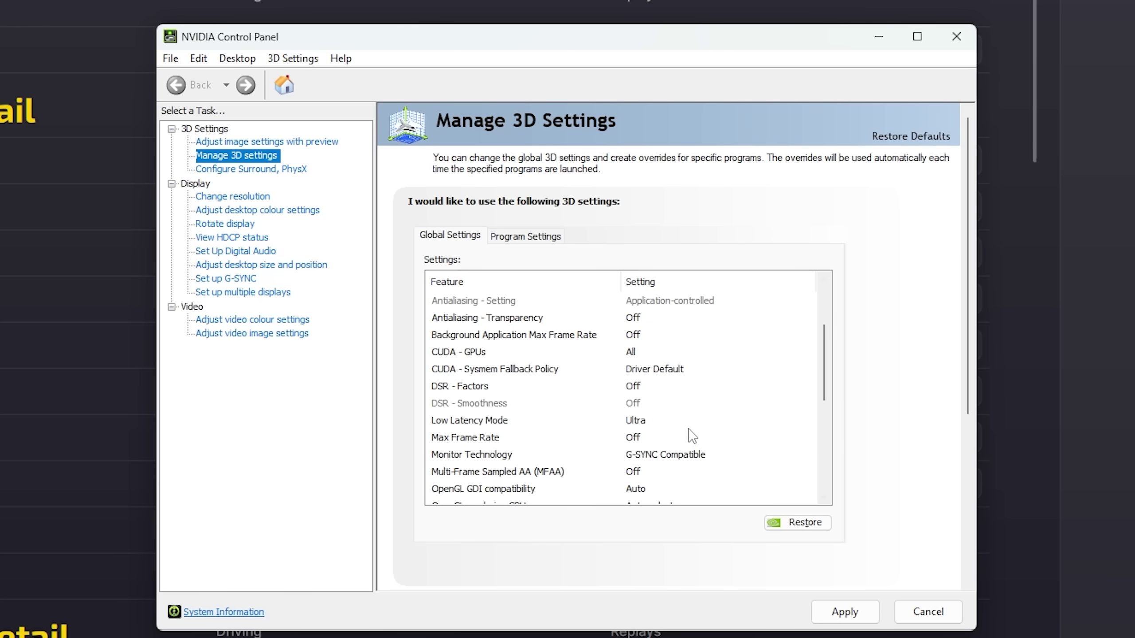
pyautogui.scroll(-1, 662, 405)
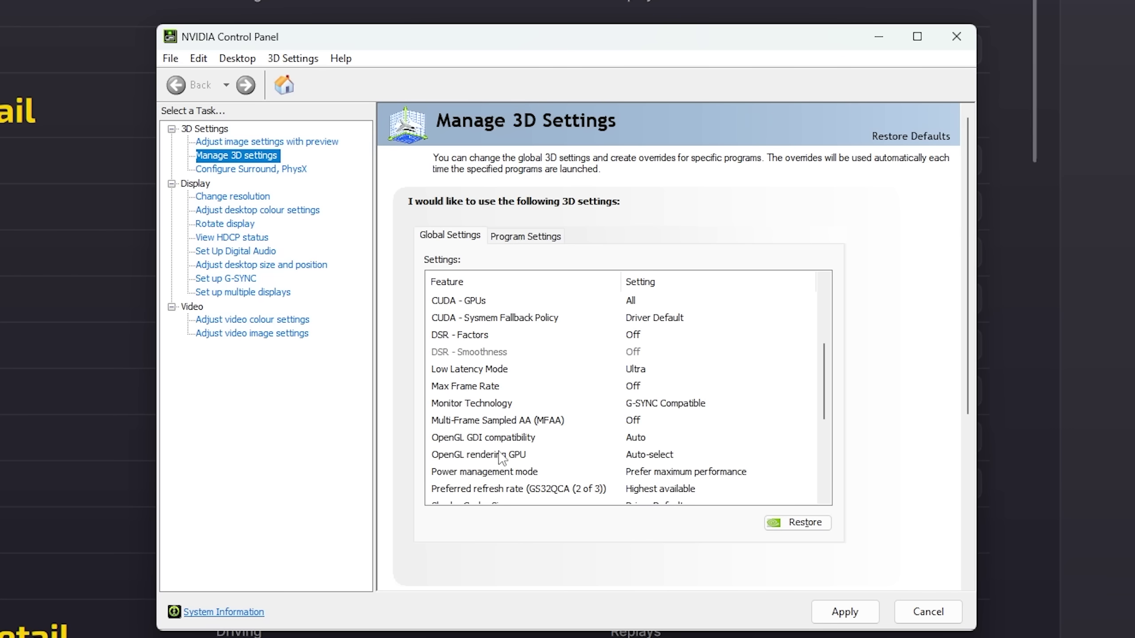
pyautogui.scroll(-1, 630, 449)
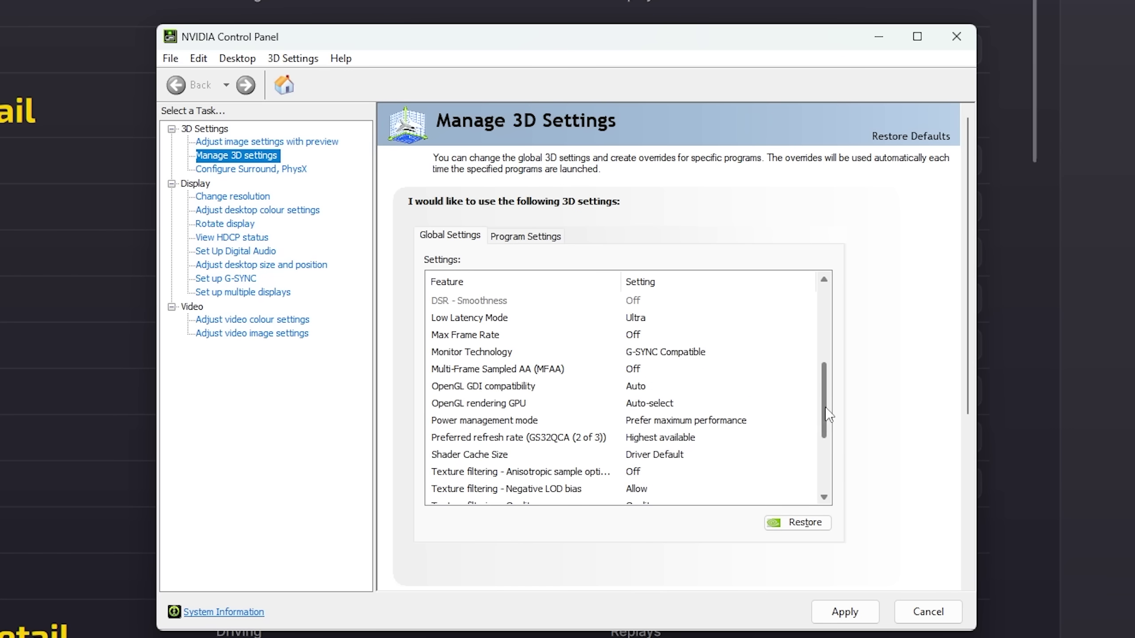
pyautogui.scroll(-1, 830, 419)
pyautogui.scroll(-1, 833, 432)
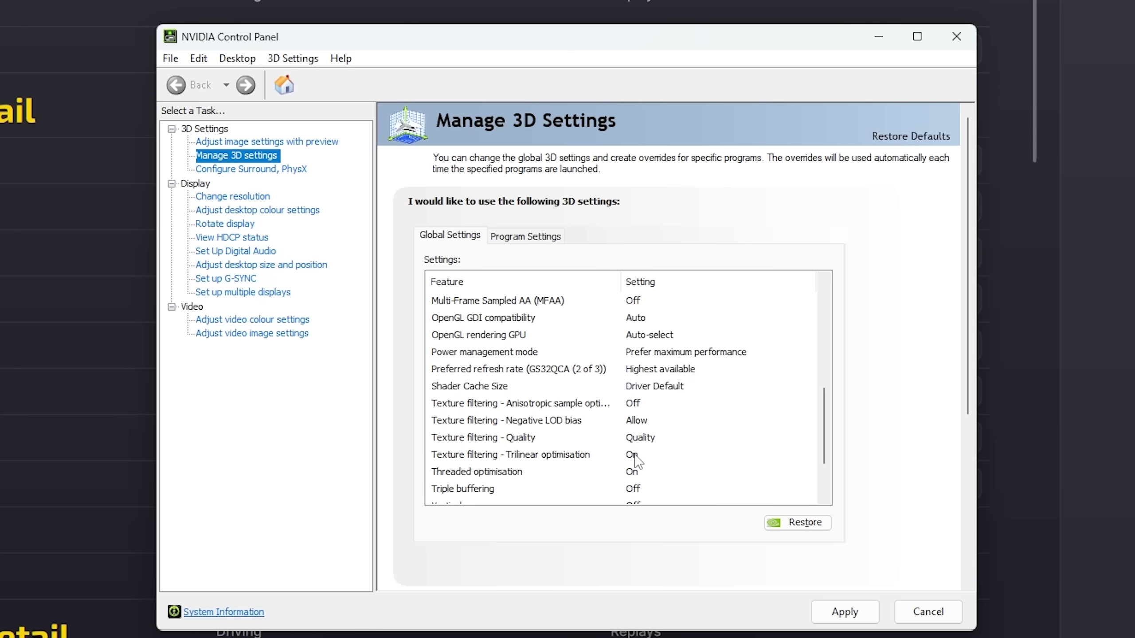
pyautogui.scroll(-1, 640, 443)
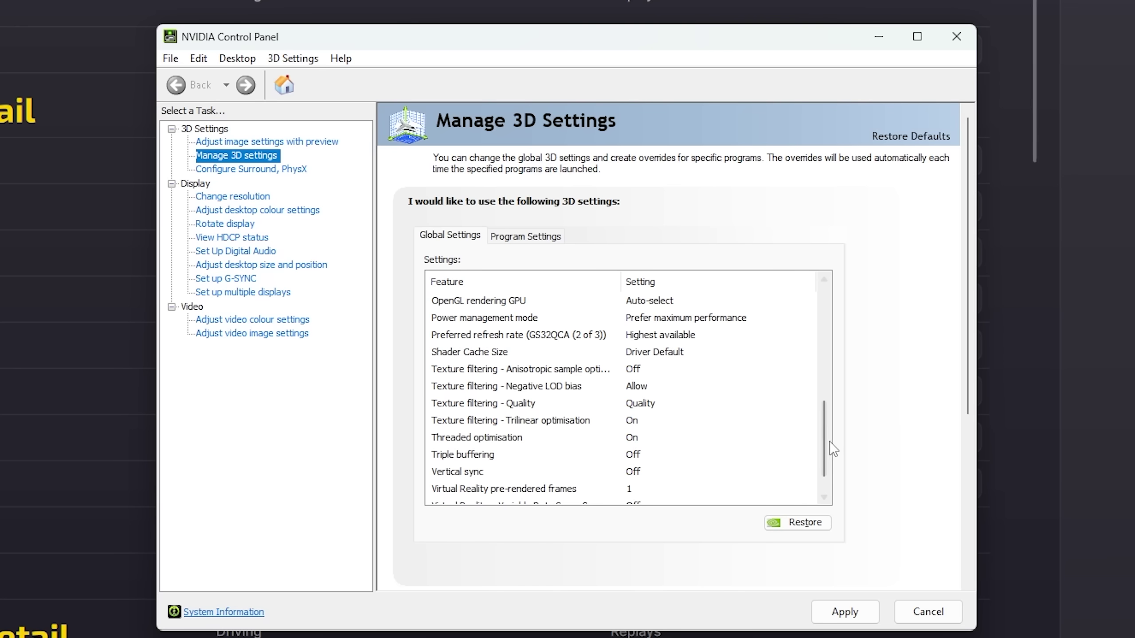
pyautogui.moveTo(829, 441); pyautogui.dragTo(818, 270)
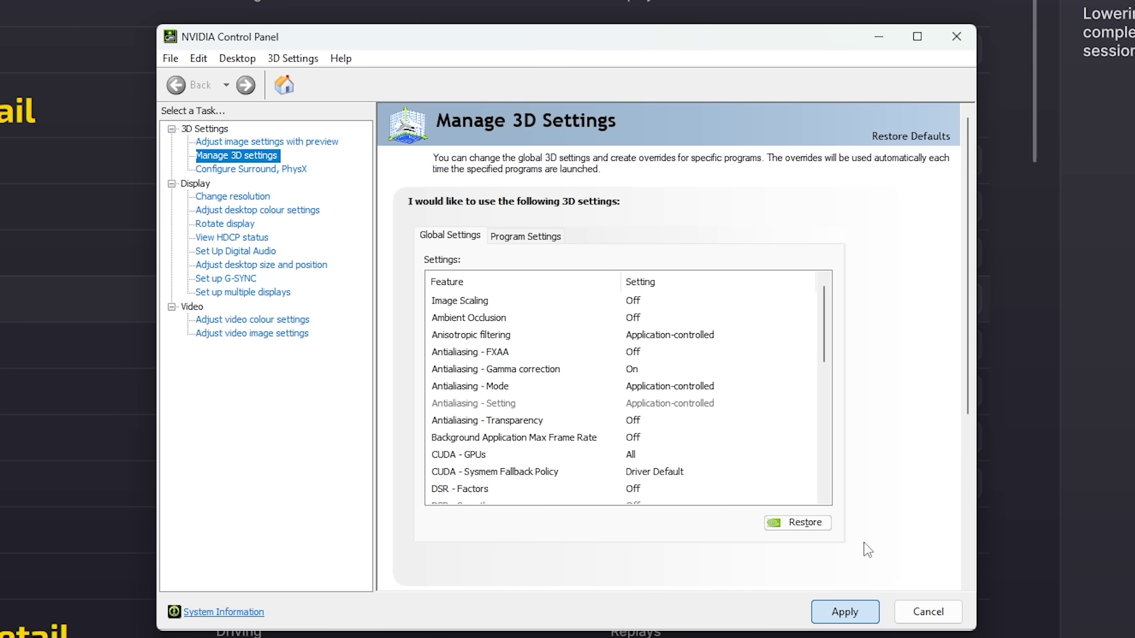
pyautogui.scroll(-3, 863, 540)
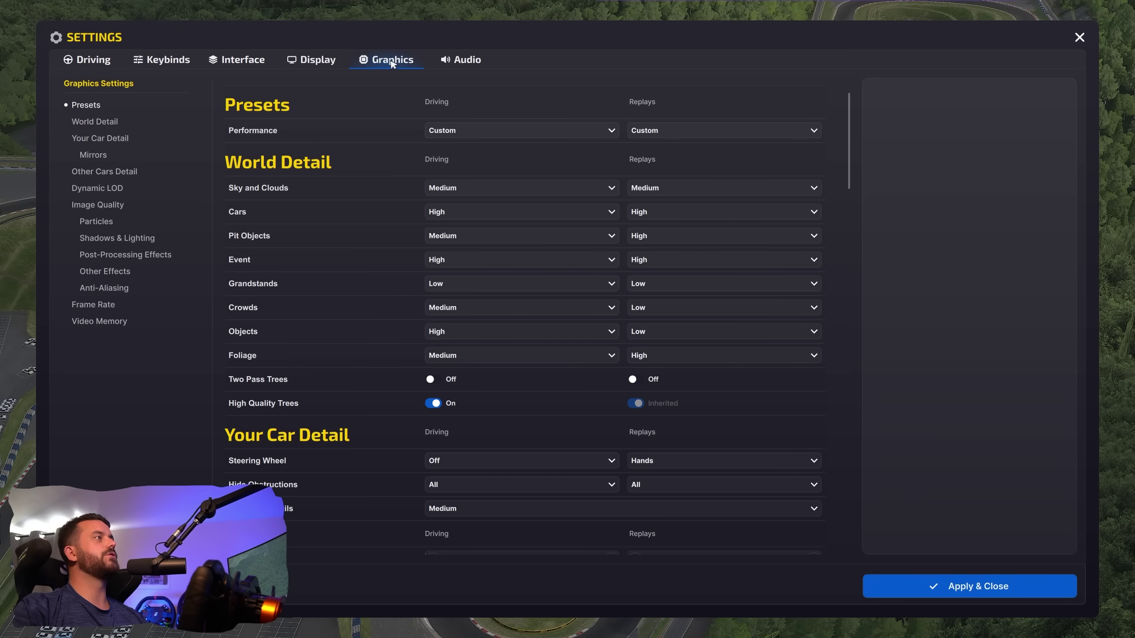
# In the iRacing settings, check the display resolution and resolution scaling options
pyautogui.click(315, 61)
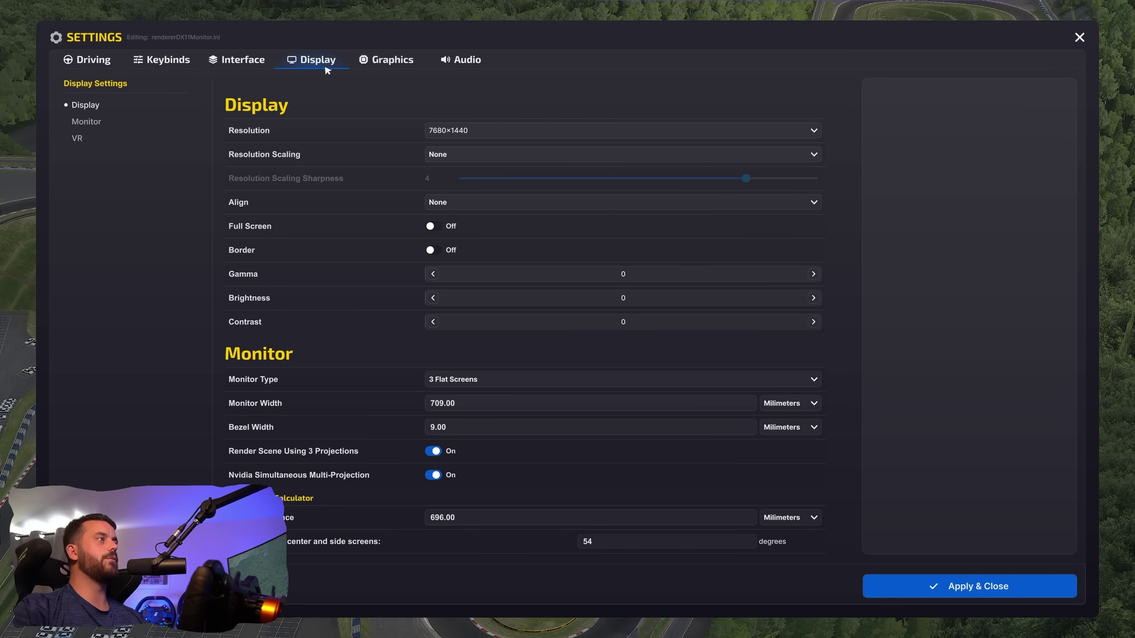
pyautogui.moveTo(517, 134)
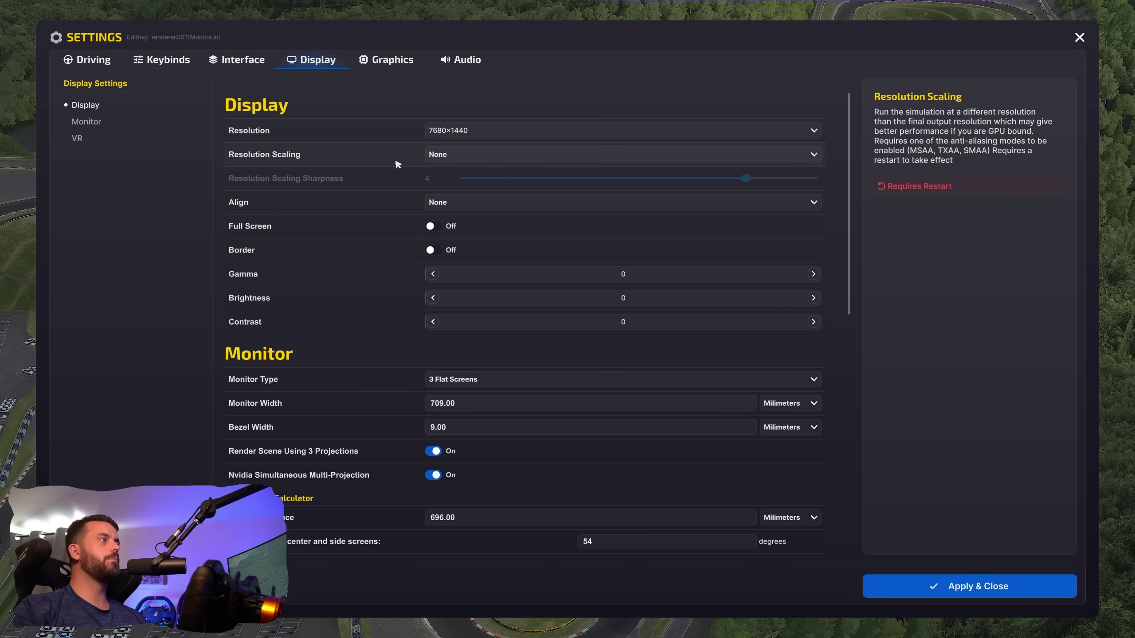
# Skim the graphics settings from World Detail through car, mirror and Dynamic LOD options to Post-Processing Effects
pyautogui.click(393, 60)
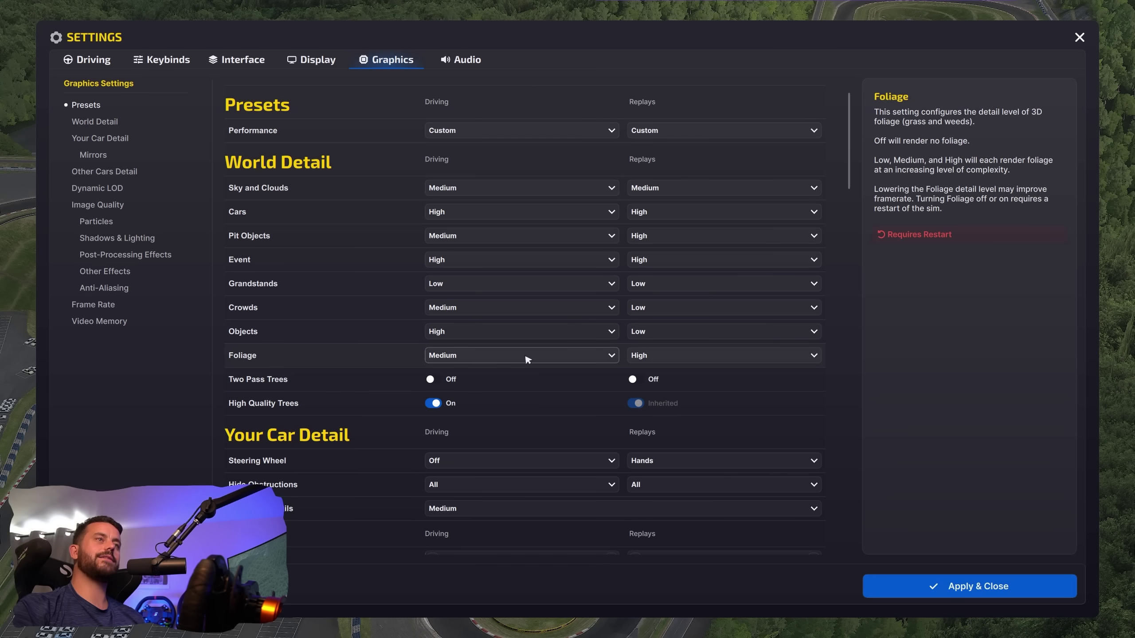
pyautogui.scroll(-2, 526, 374)
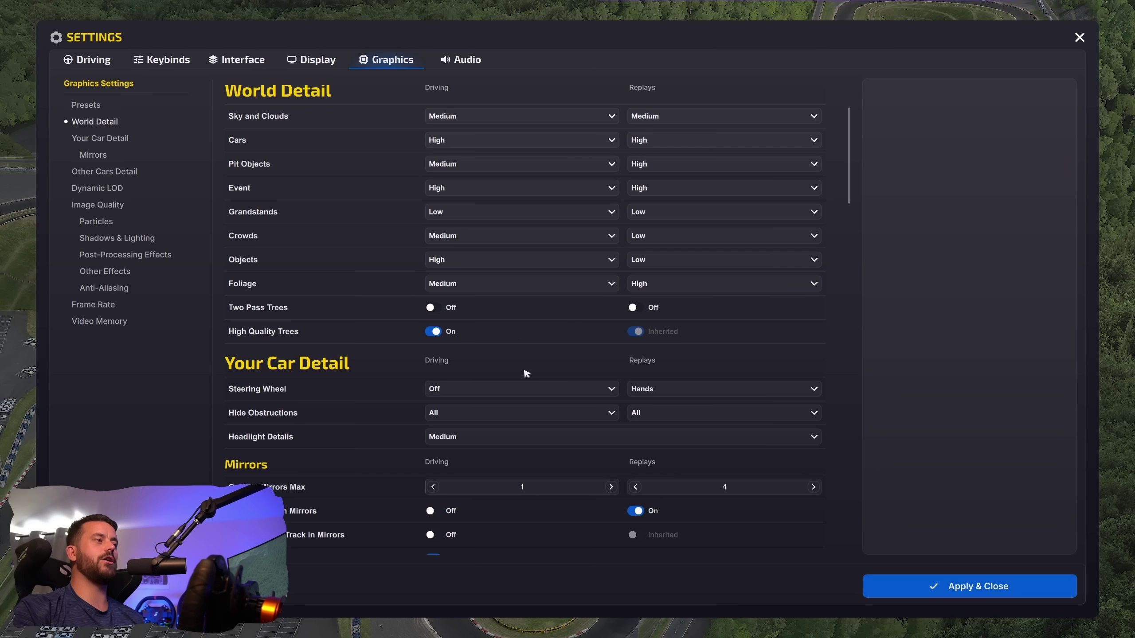
pyautogui.scroll(-4, 500, 425)
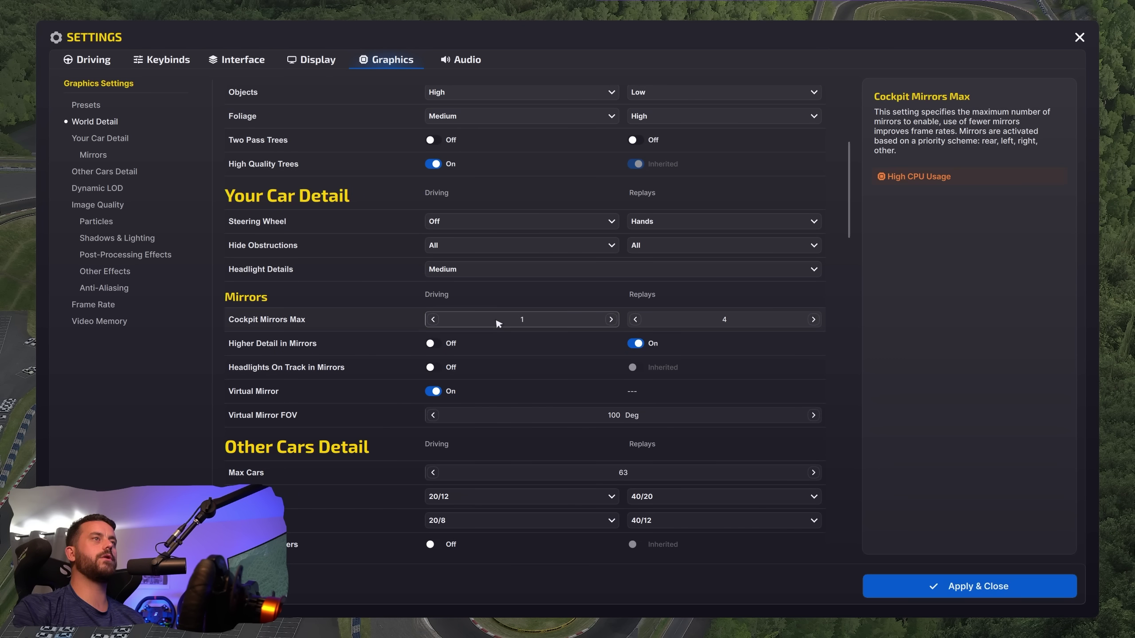
pyautogui.scroll(-3, 513, 394)
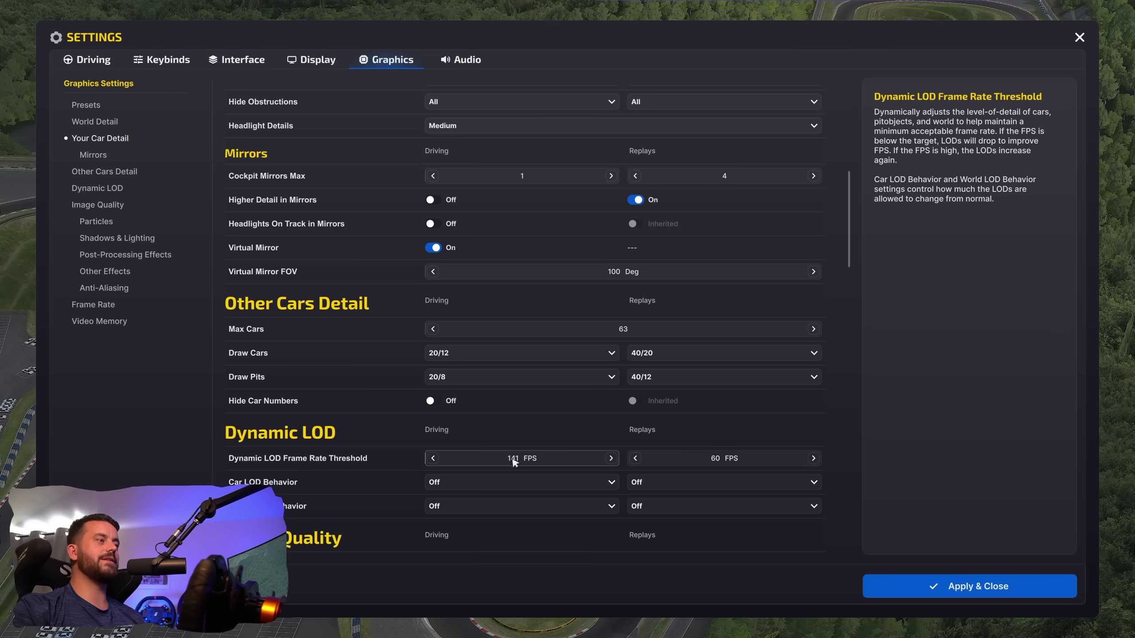
pyautogui.scroll(-3, 491, 350)
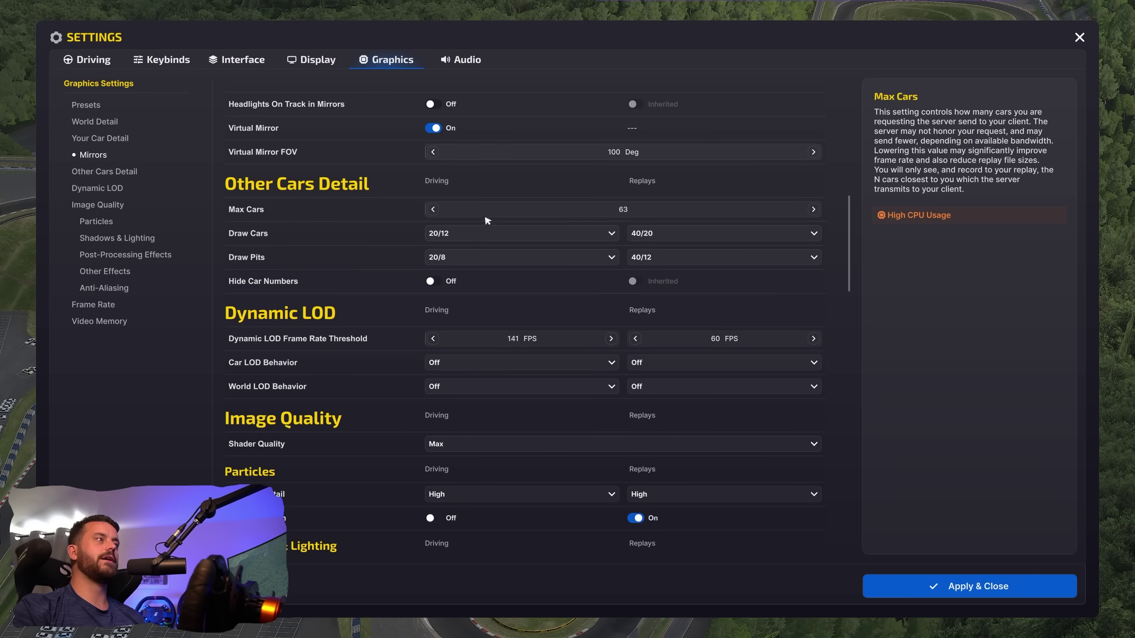
pyautogui.scroll(-7, 514, 514)
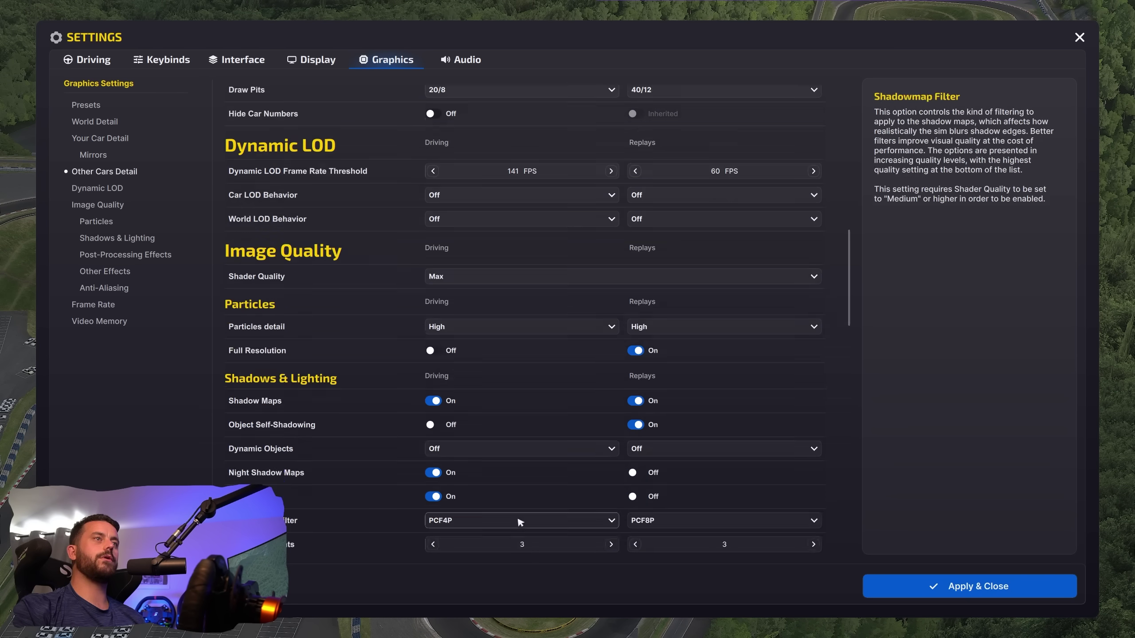
pyautogui.scroll(-1, 523, 469)
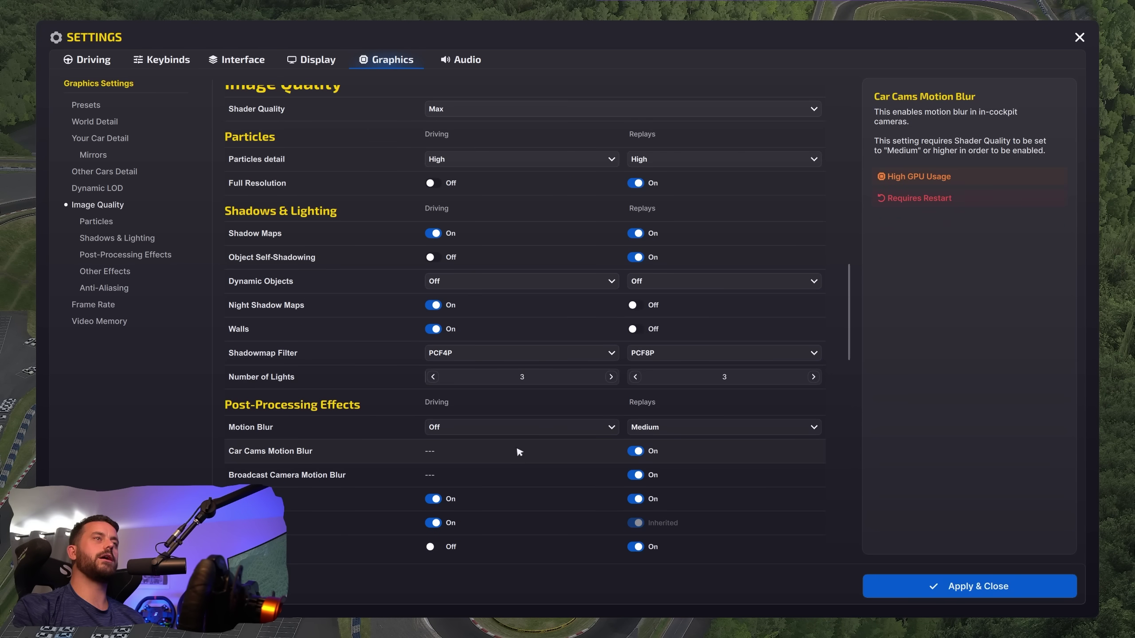
# Try Low for the driving Crowds detail, and set it back to Medium
pyautogui.scroll(15, 517, 446)
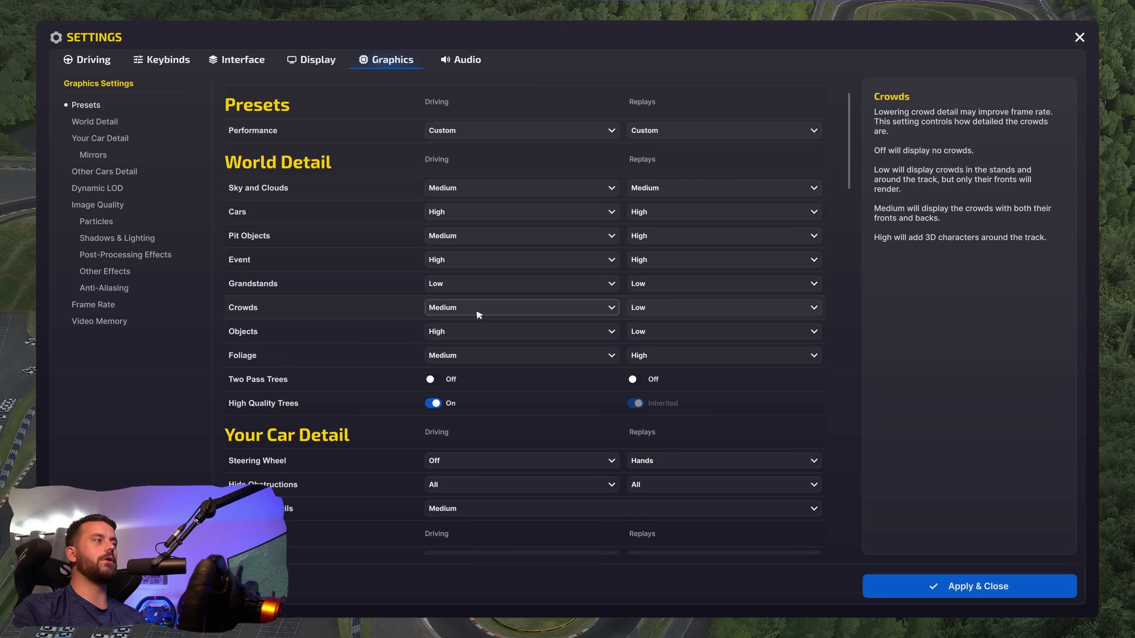
pyautogui.click(473, 311)
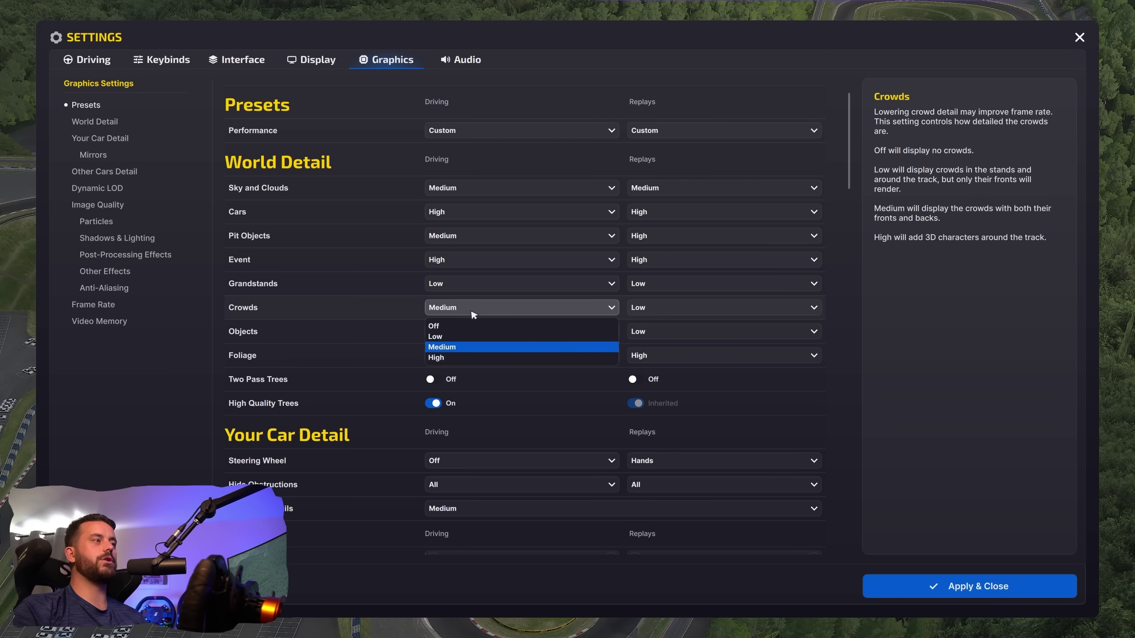
pyautogui.click(457, 338)
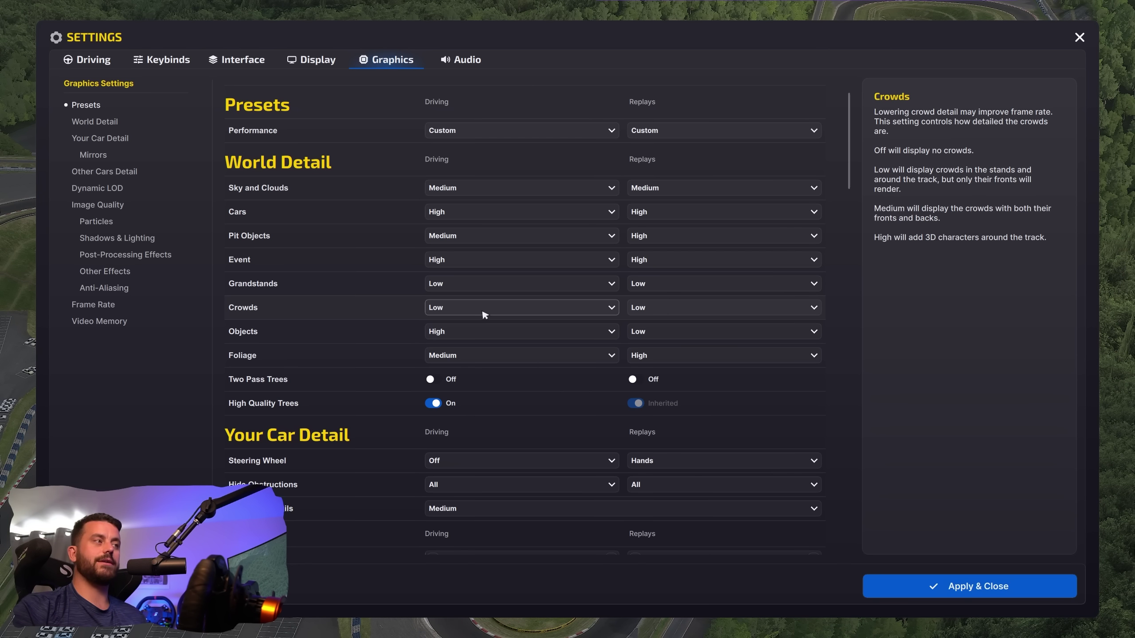
pyautogui.click(482, 313)
pyautogui.click(477, 348)
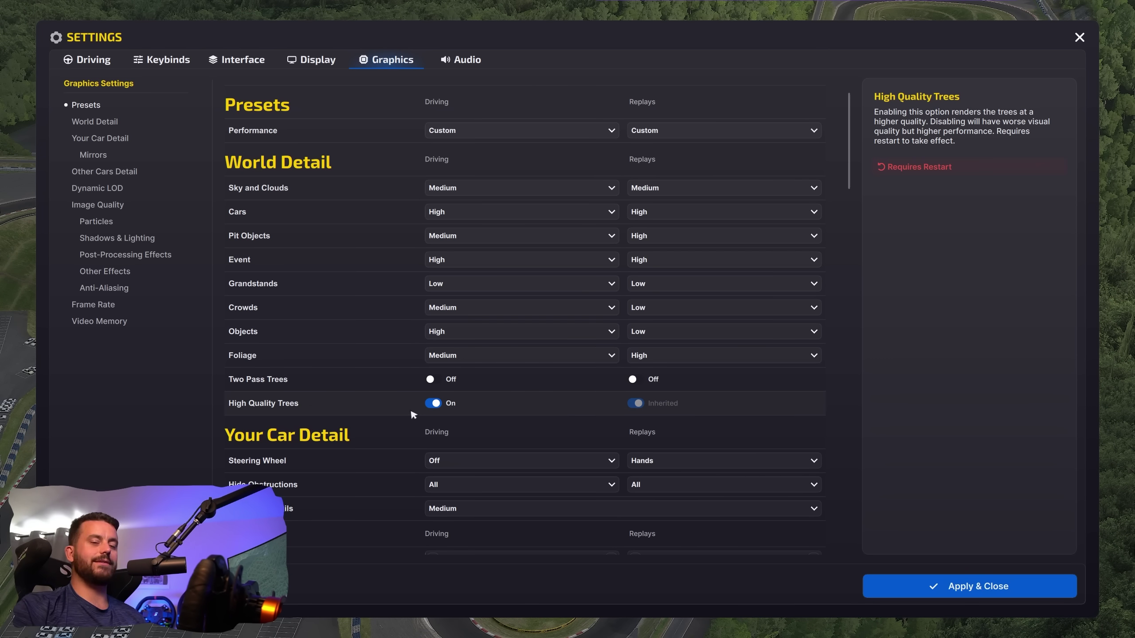
# Examine the Your Car Detail, Mirrors and Other Cars Detail settings, including the available driving Draw Cars limits
pyautogui.scroll(-5, 462, 300)
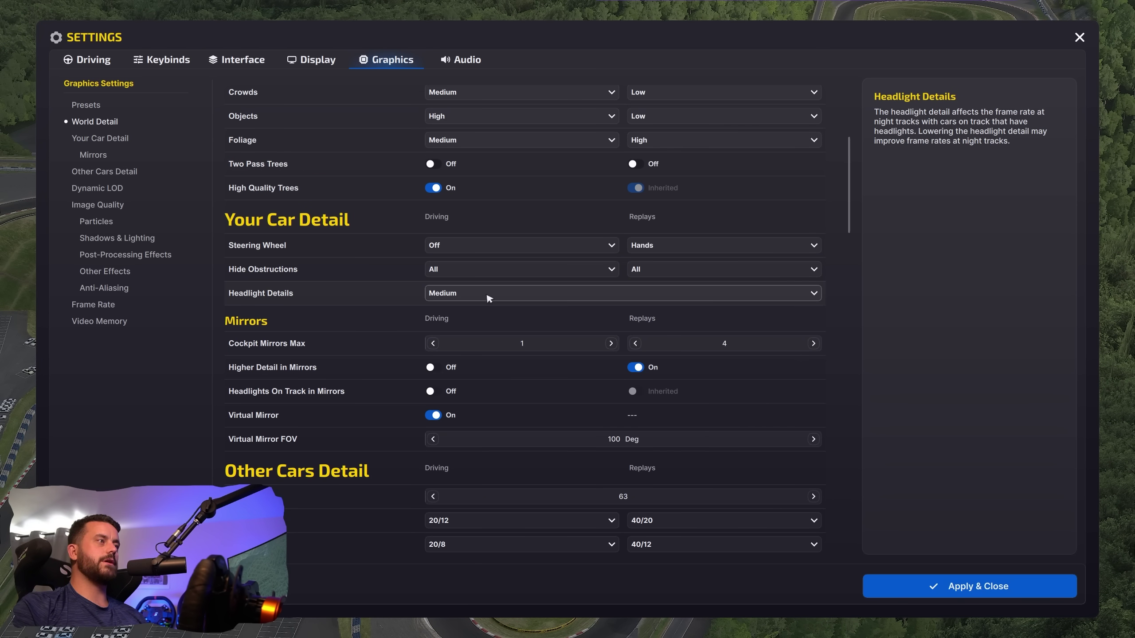
pyautogui.scroll(-1, 489, 299)
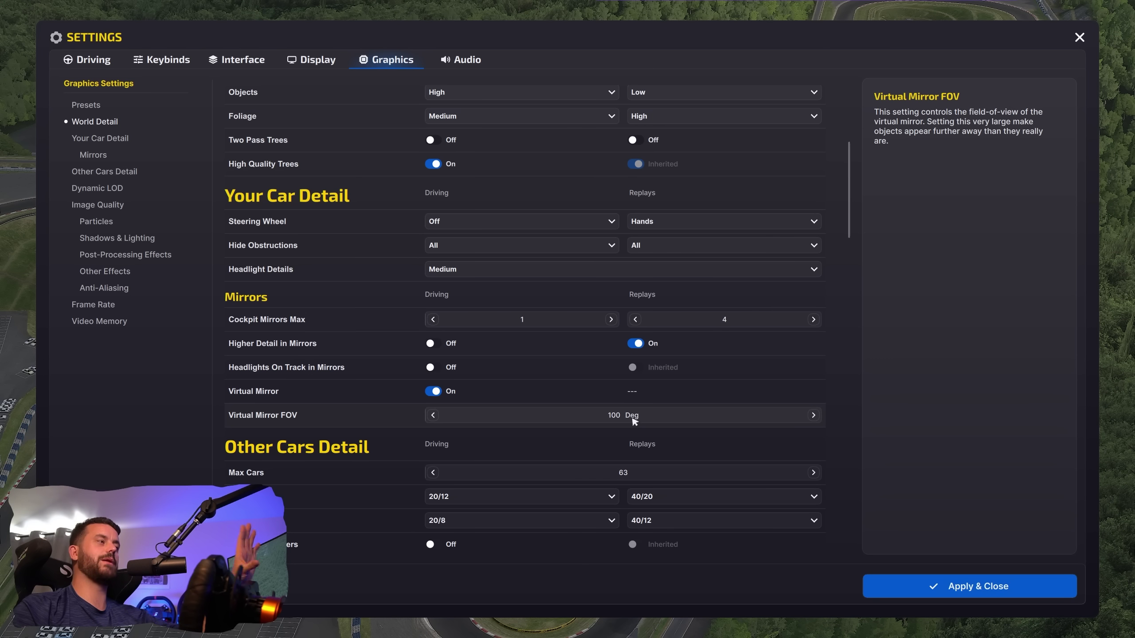
pyautogui.scroll(-3, 633, 420)
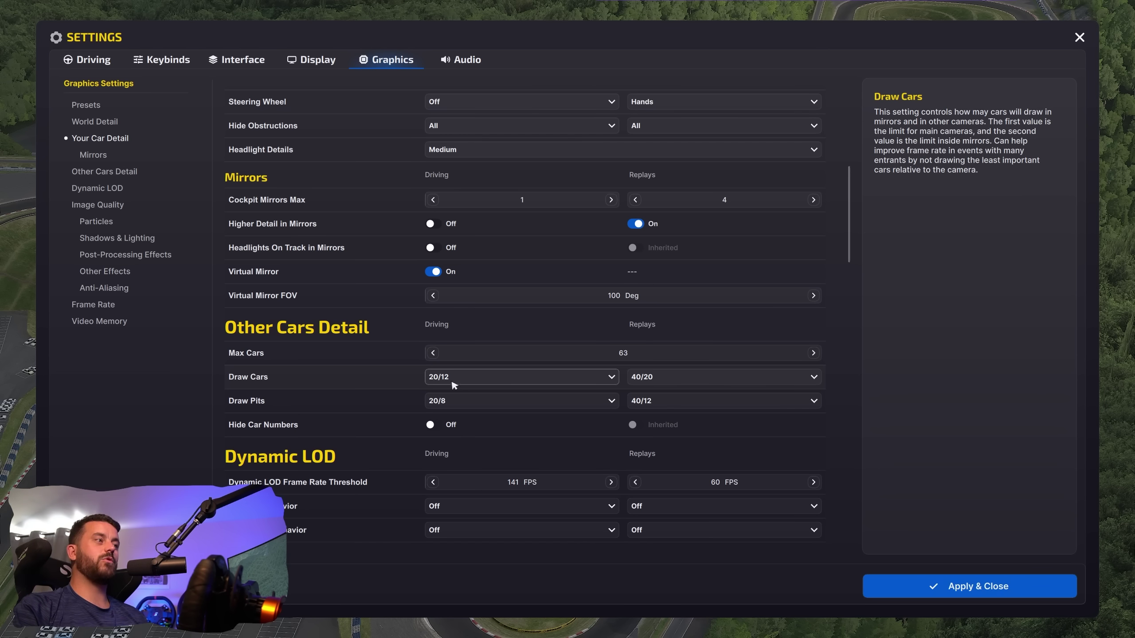
pyautogui.click(454, 383)
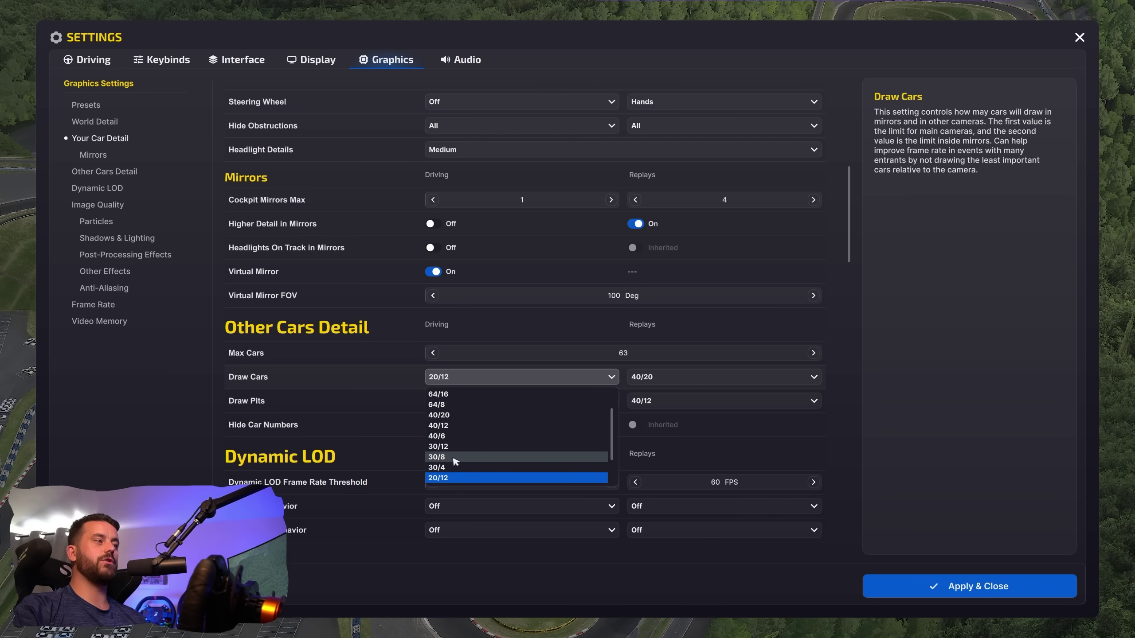
pyautogui.click(398, 404)
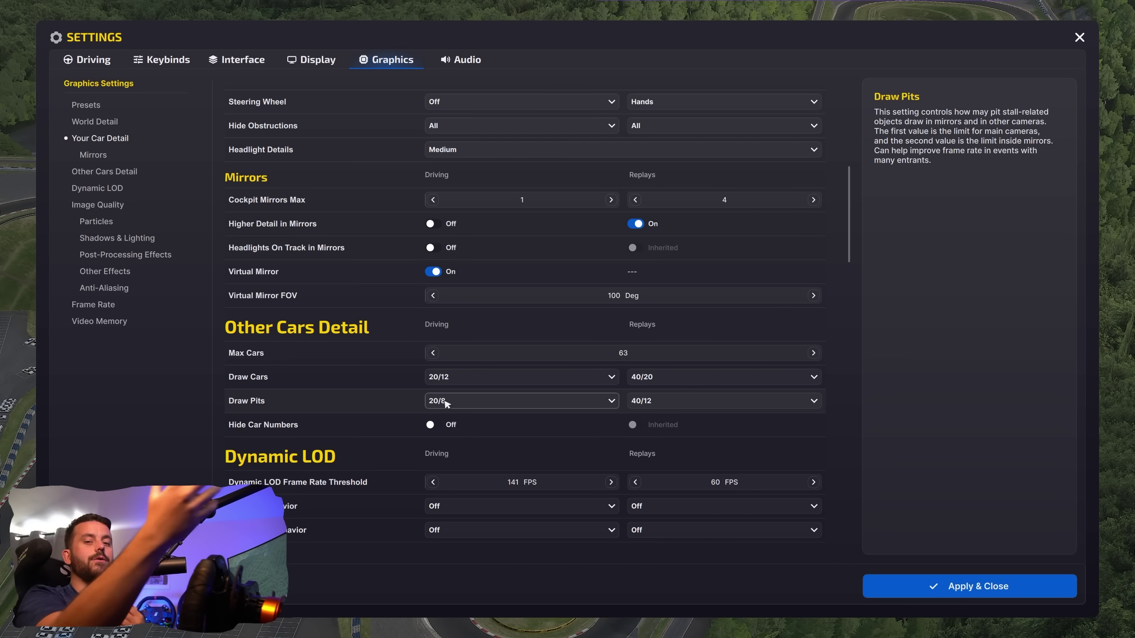
# Examine the Dynamic LOD, Shader Quality, Particles, and Shadows & Lighting settings for driving
pyautogui.scroll(-3, 252, 359)
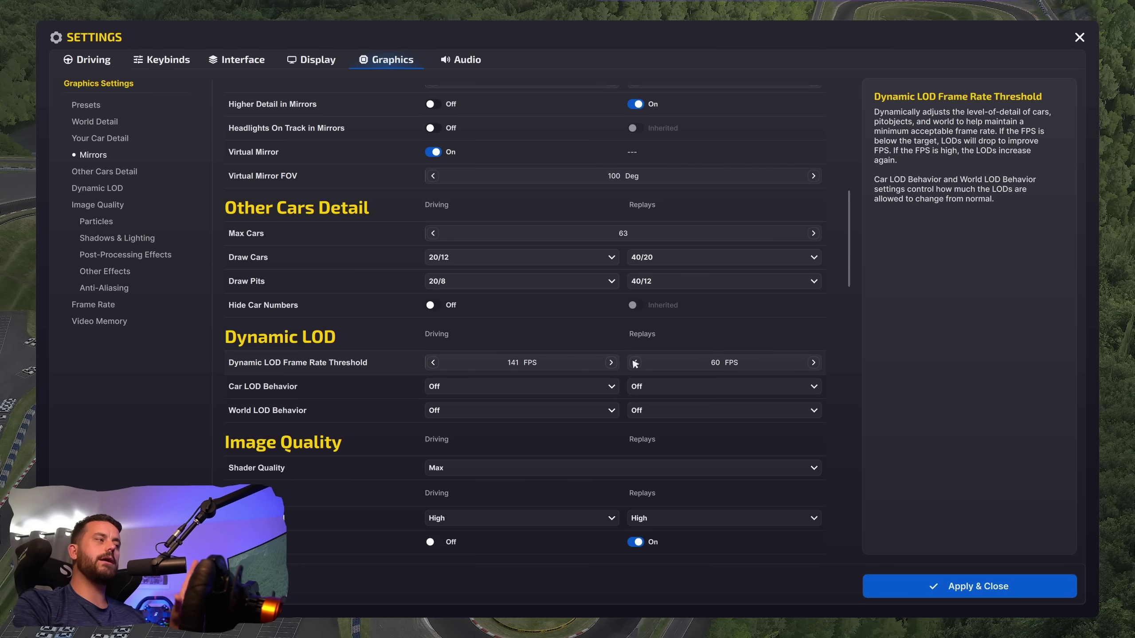
pyautogui.scroll(-2, 367, 403)
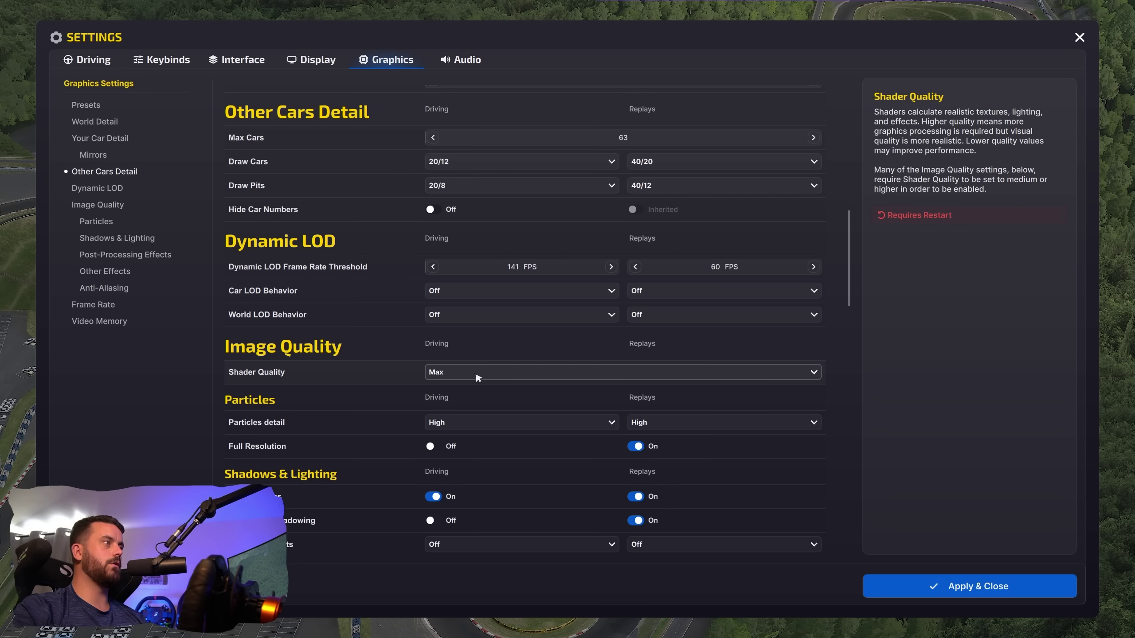
pyautogui.scroll(-1, 478, 377)
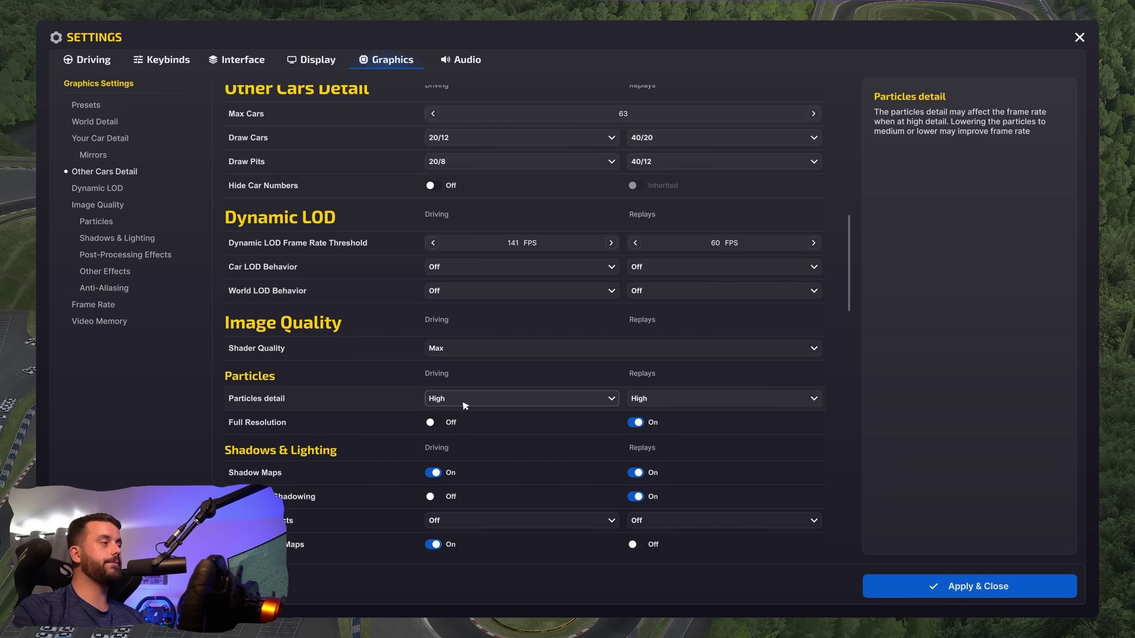
pyautogui.scroll(-3, 438, 314)
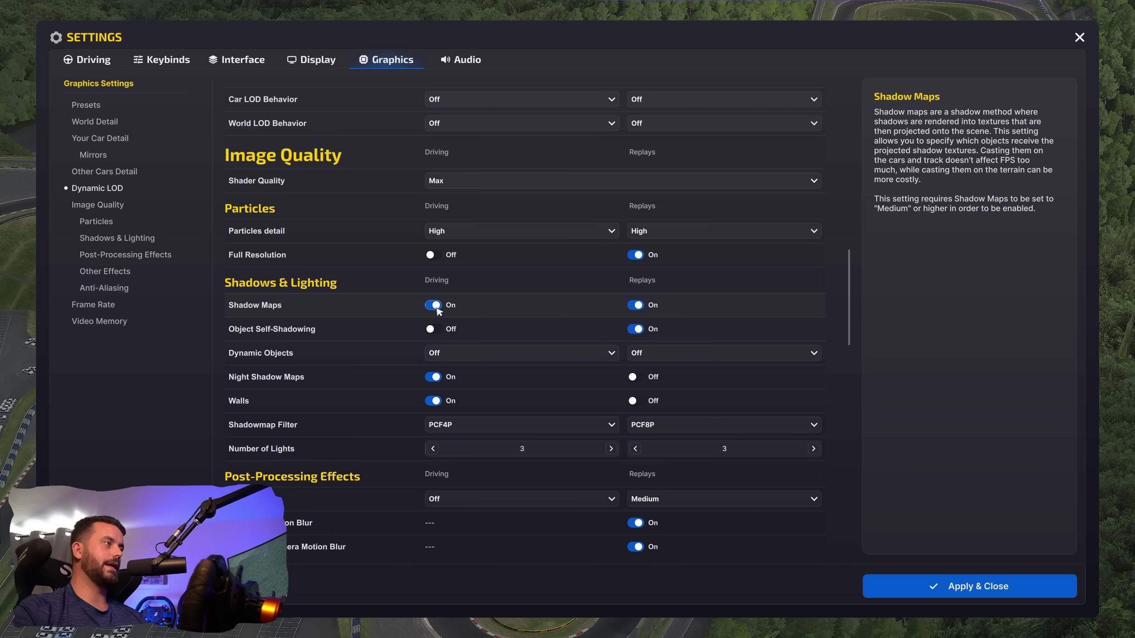
pyautogui.moveTo(393, 357)
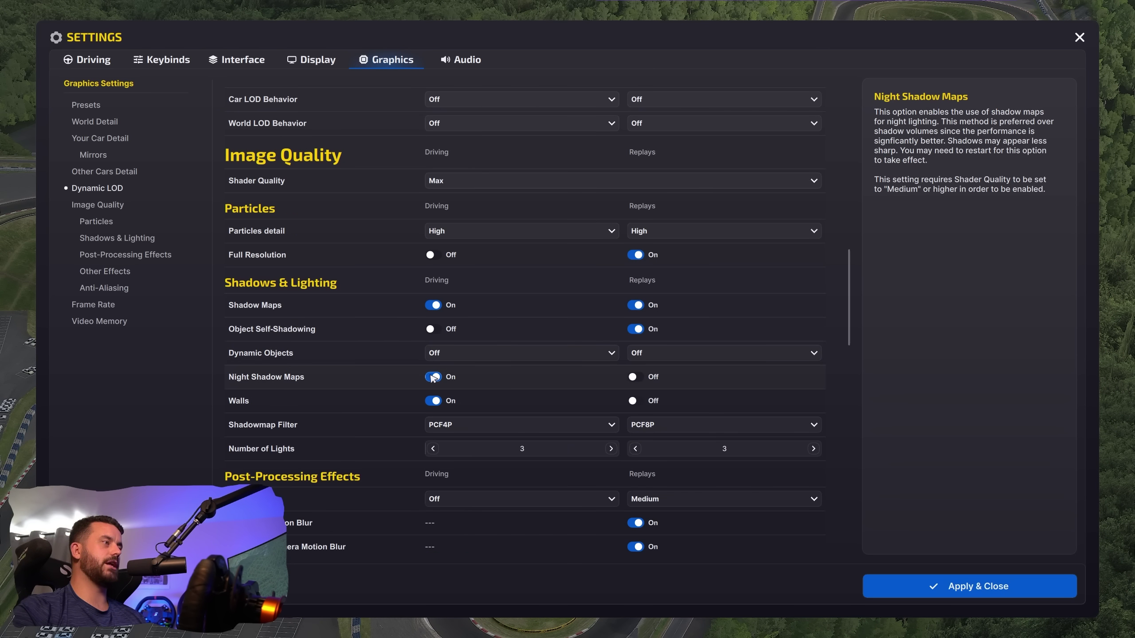
pyautogui.moveTo(444, 401)
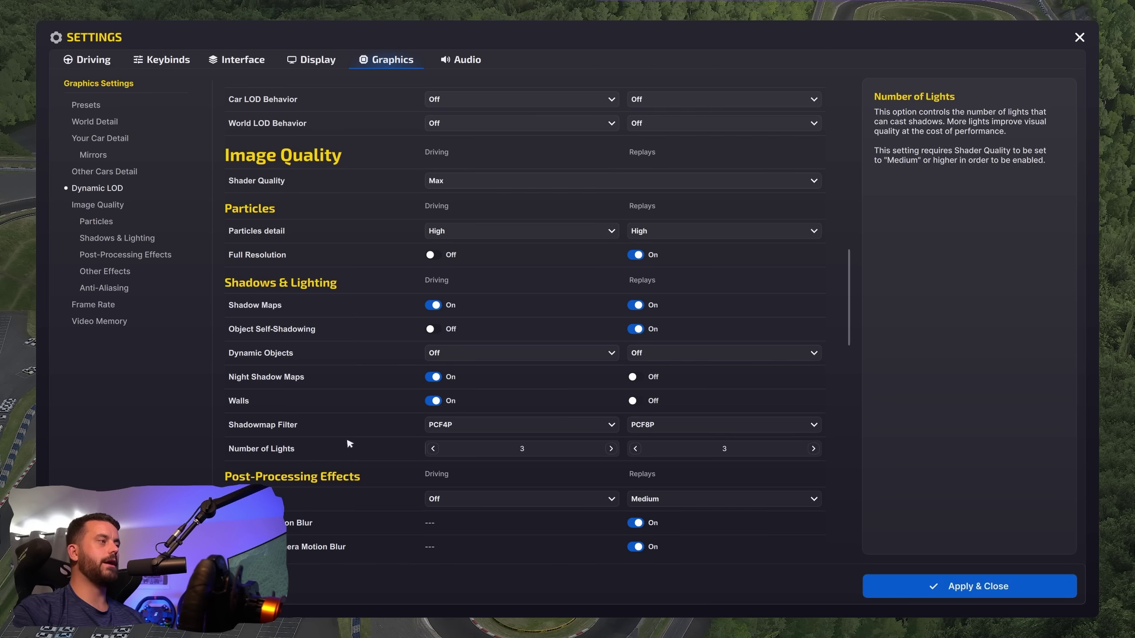
pyautogui.moveTo(304, 430)
# Select PCF4P as the driving Shadowmap Filter and keep the driving Number of Lights at 3
pyautogui.click(496, 431)
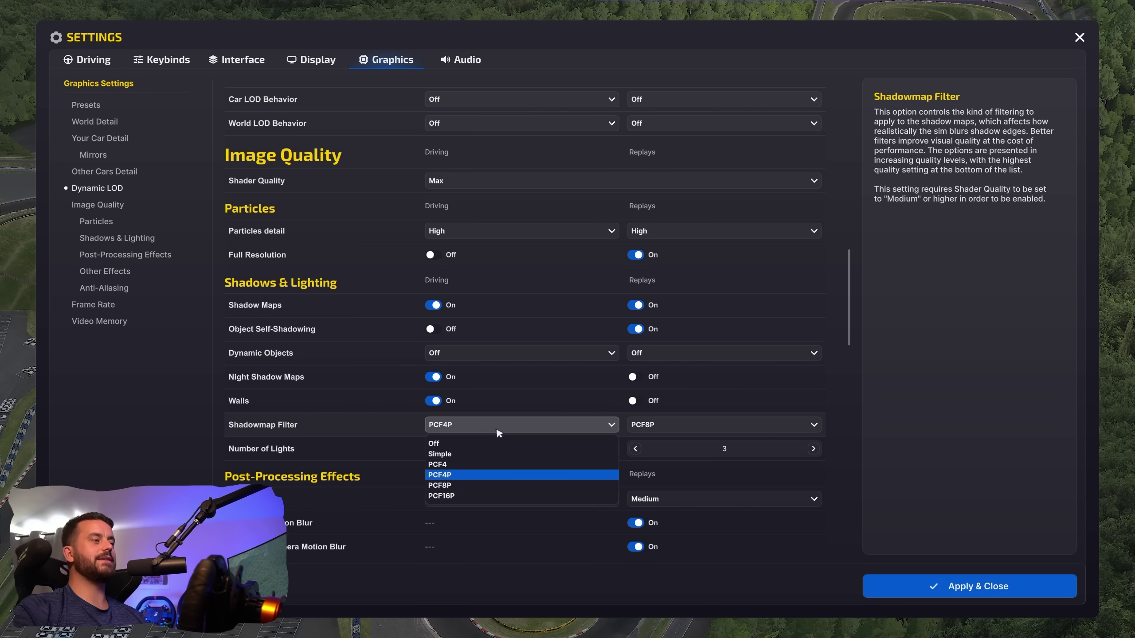
pyautogui.click(449, 477)
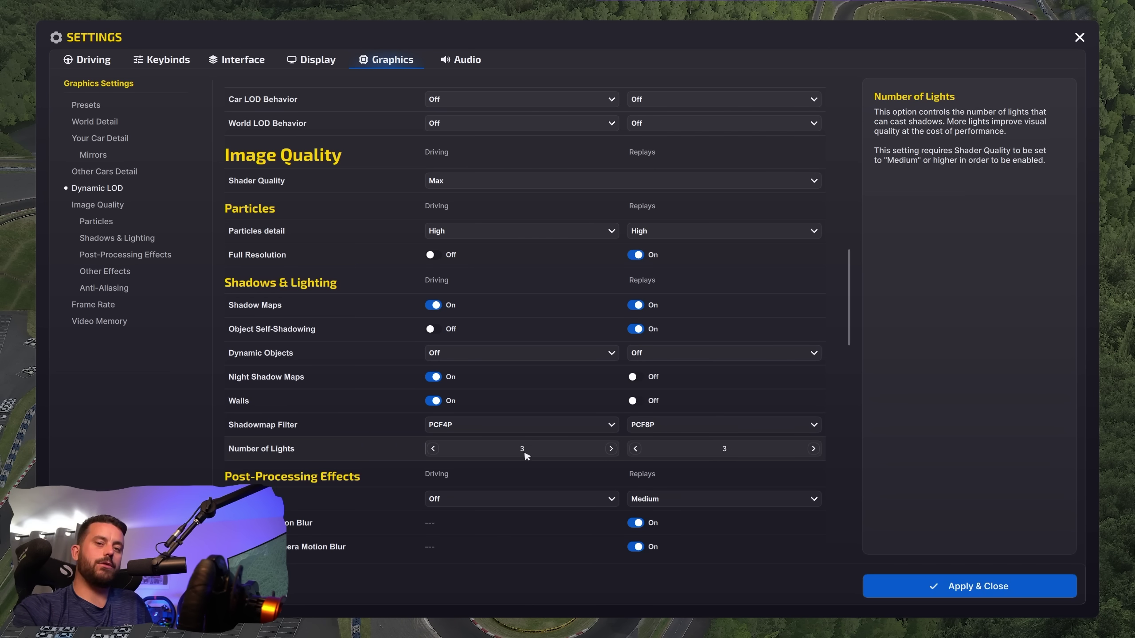
pyautogui.click(433, 448)
pyautogui.click(433, 449)
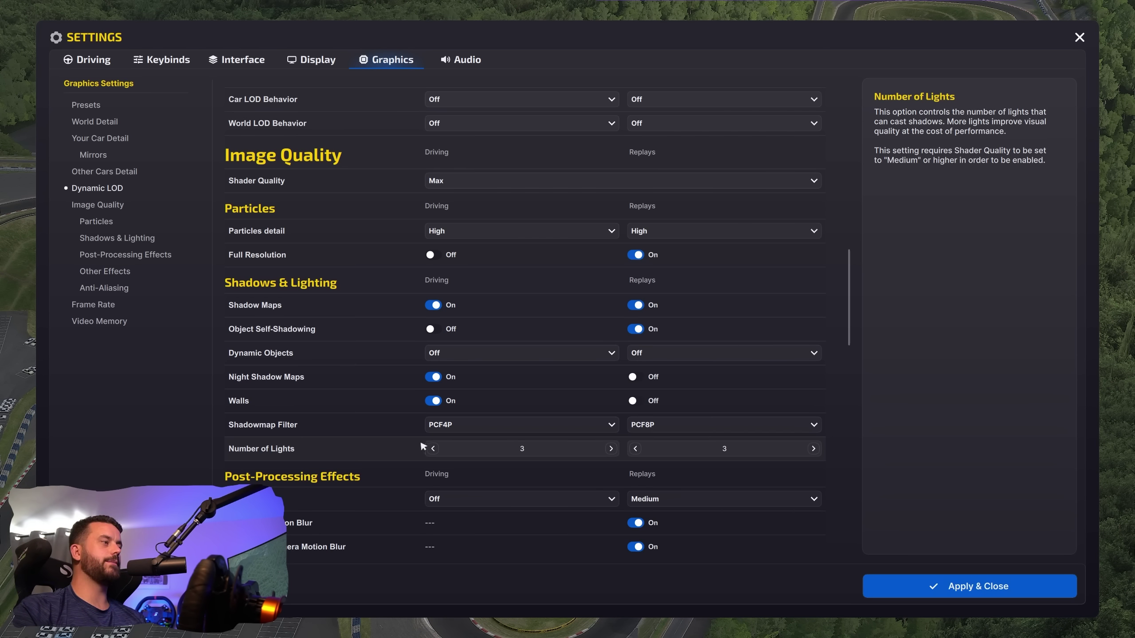
# Examine the Post-Processing Effects and Other Effects settings, including SSAO, Distortion, Heat Haze, Screen Space Reflections and the cubemap options
pyautogui.scroll(-5, 393, 436)
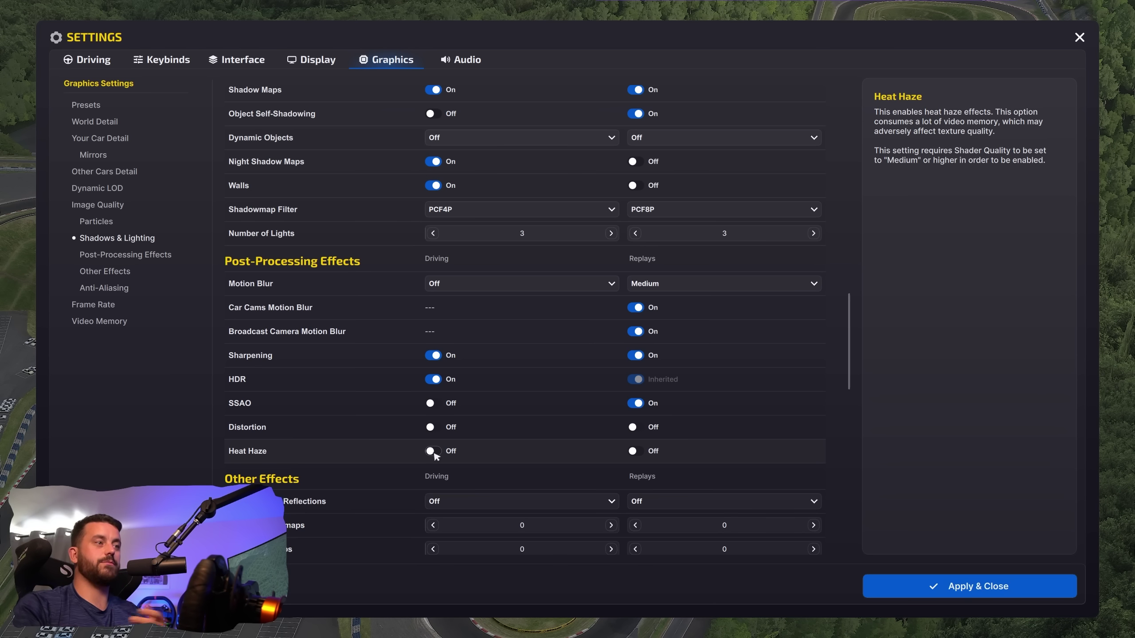
pyautogui.scroll(-1, 436, 407)
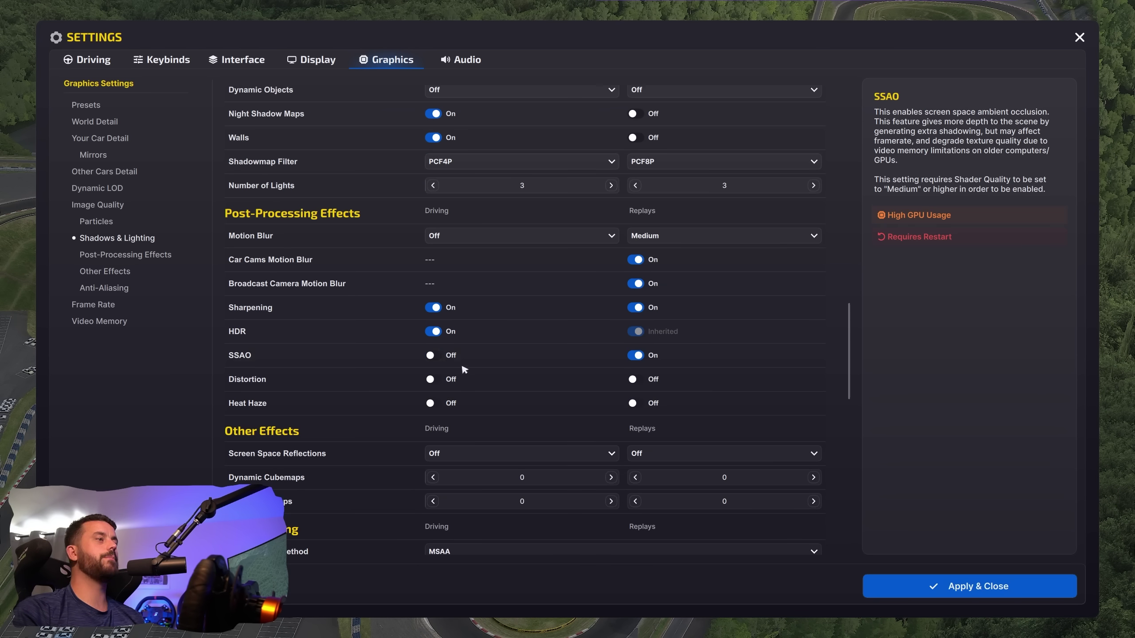
pyautogui.scroll(-3, 637, 358)
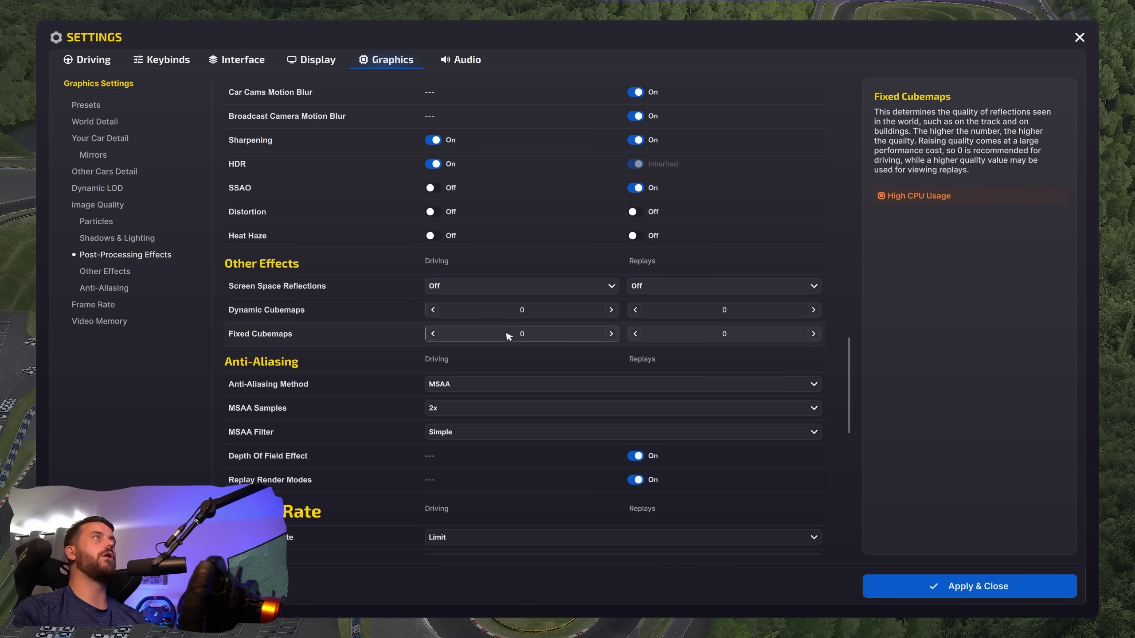
# Examine the available MSAA Filter and MSAA Samples options for anti-aliasing, keeping the filter on Simple and the samples at 2x
pyautogui.scroll(-2, 508, 336)
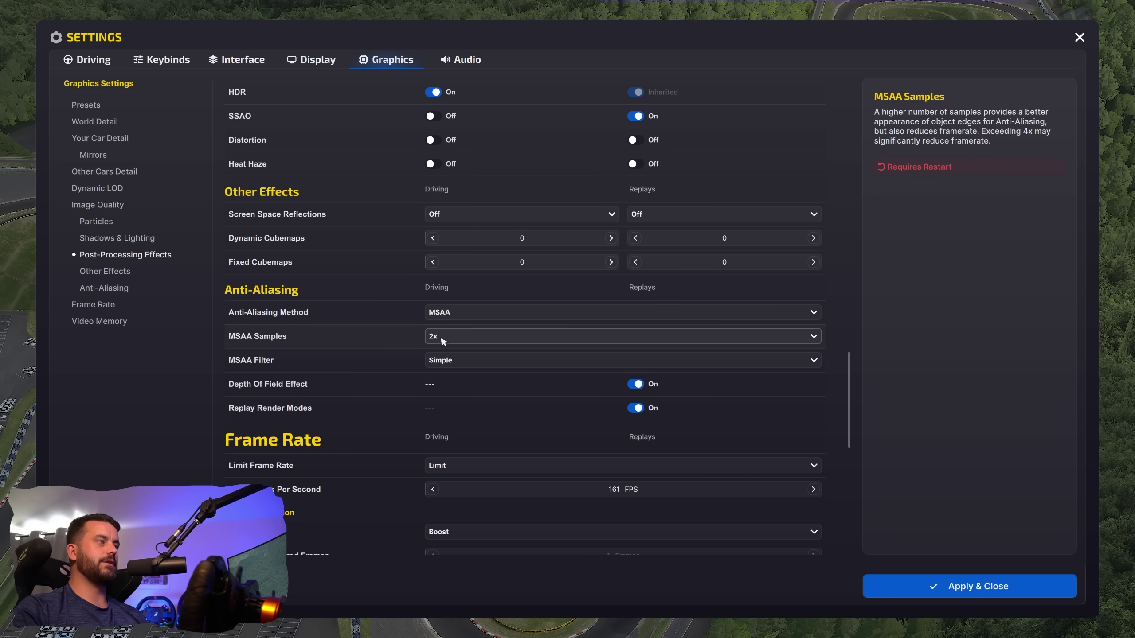
pyautogui.click(449, 361)
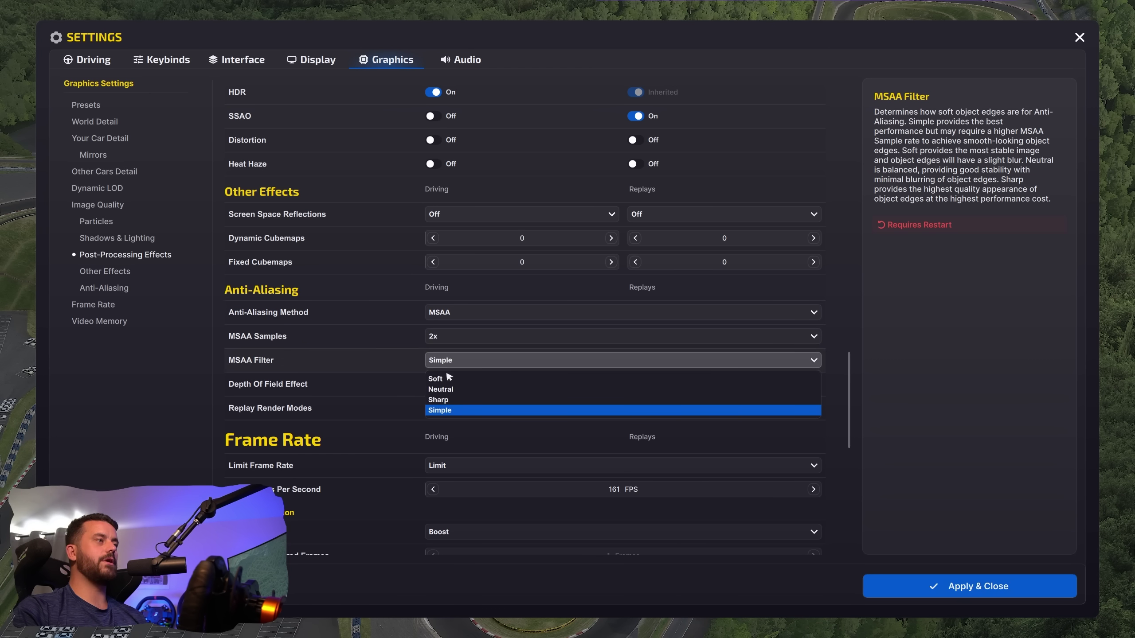
pyautogui.click(449, 411)
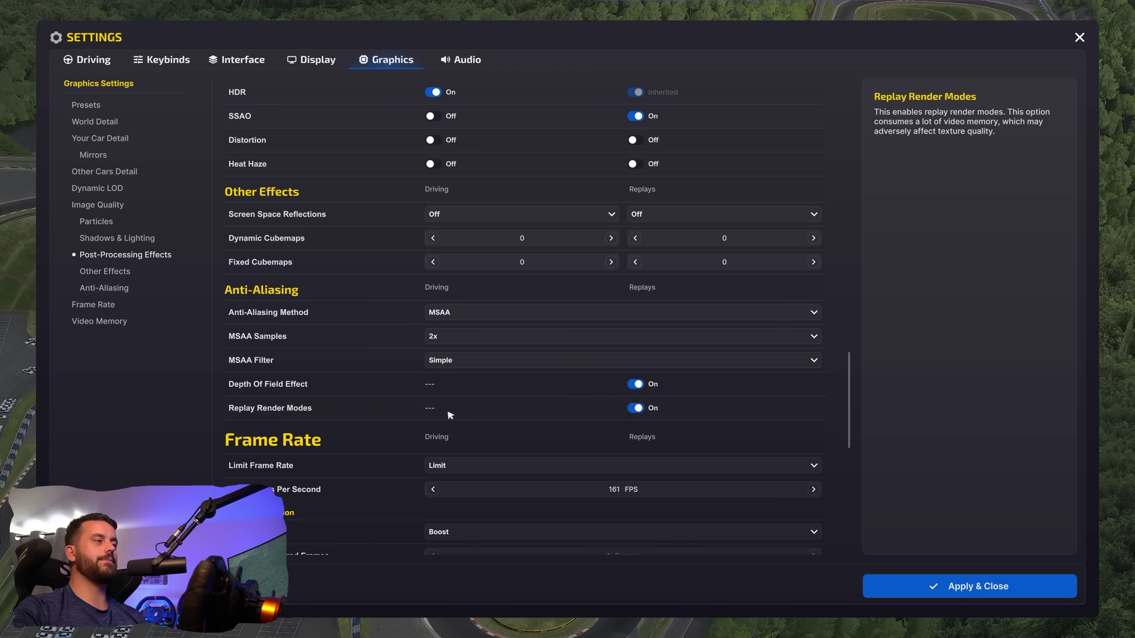
pyautogui.click(472, 339)
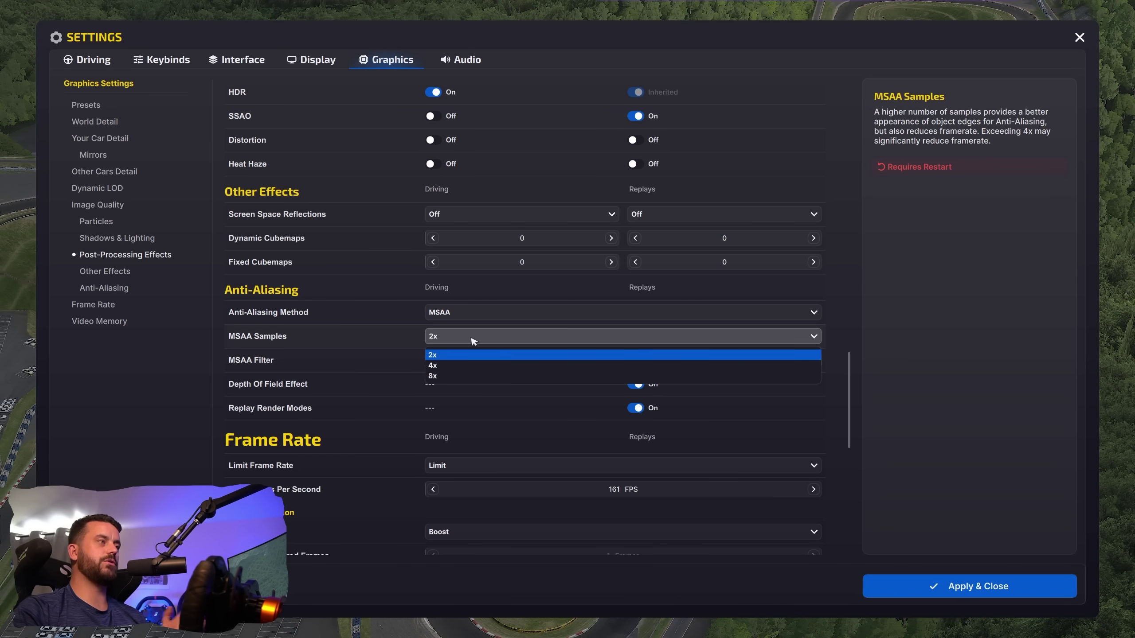
pyautogui.click(472, 338)
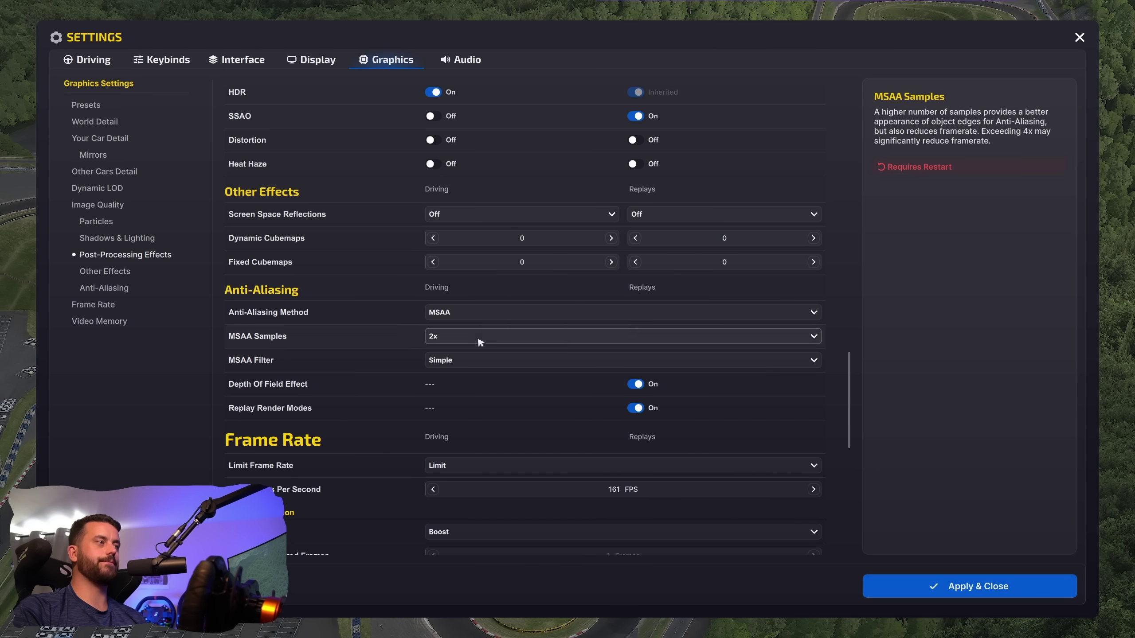
# Set Max Frames Per Second to 165 FPS and select Boost for Nvidia Reflex
pyautogui.scroll(-3, 496, 362)
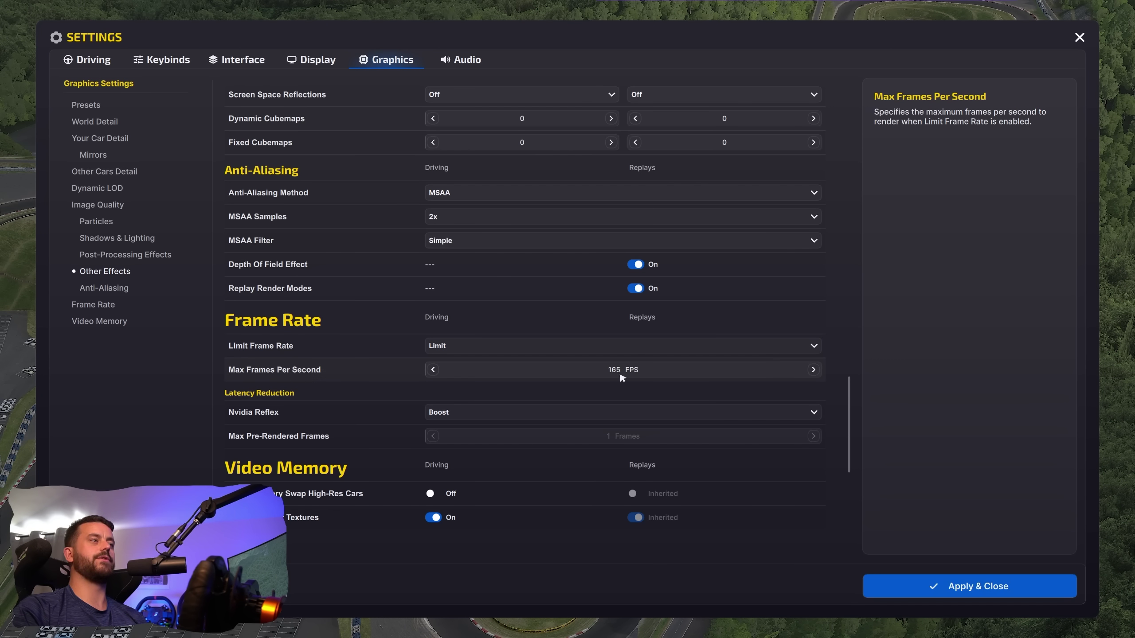
pyautogui.click(464, 418)
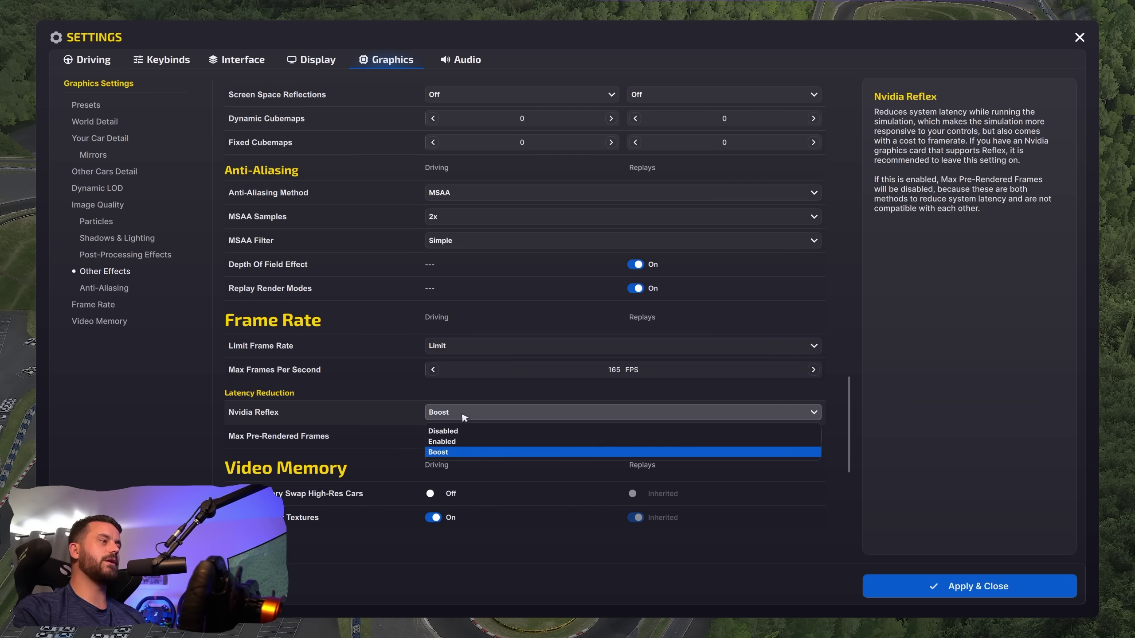
pyautogui.click(465, 452)
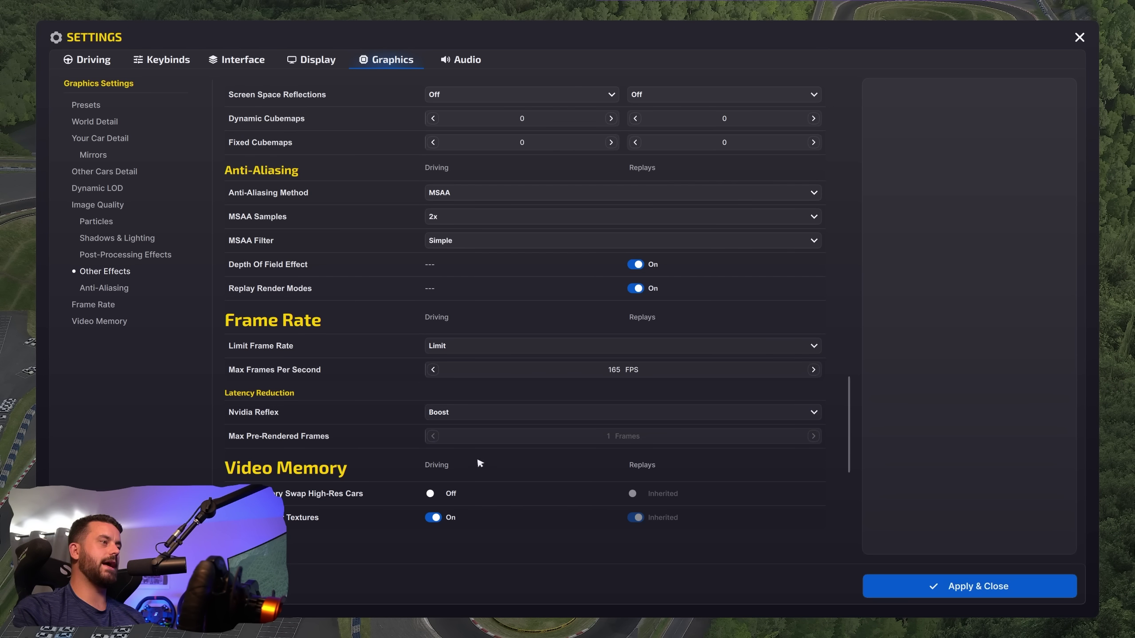
pyautogui.scroll(-1, 663, 464)
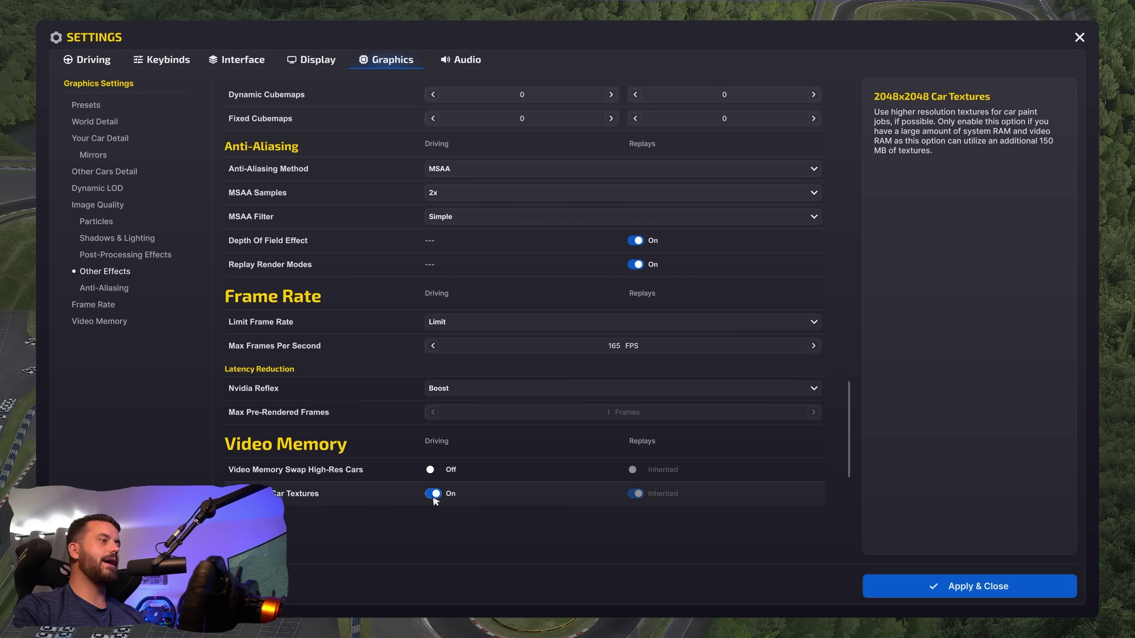